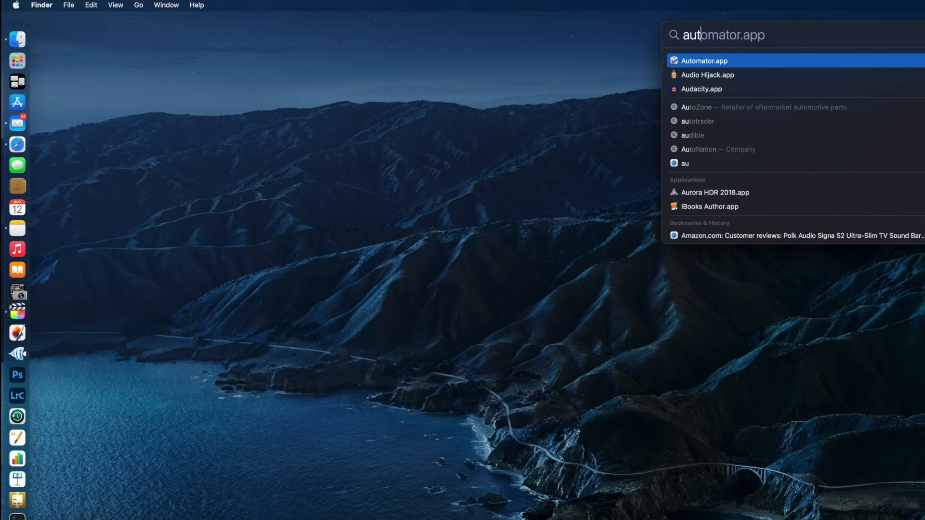
Step: Open Automator and create a new Folder Action document
{"action": "key", "text": "Return"}
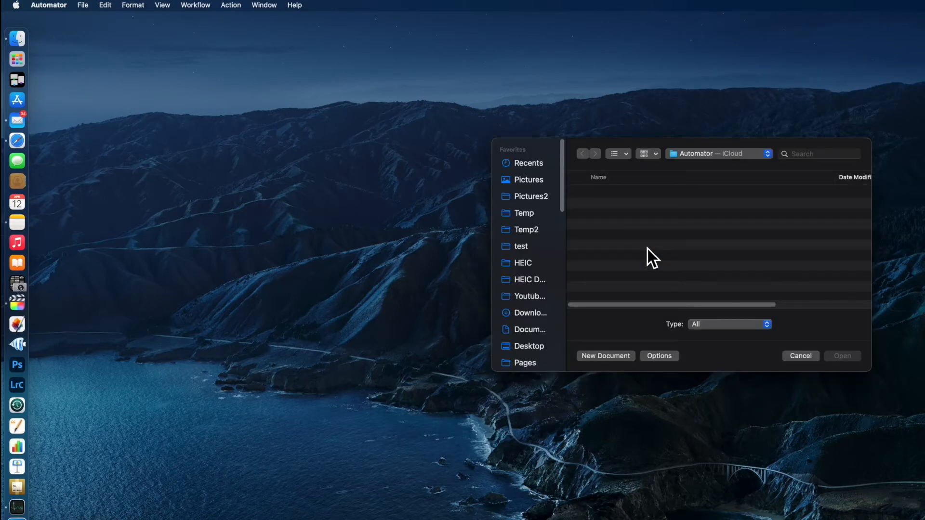
{"action": "left_click", "coordinate": [606, 356]}
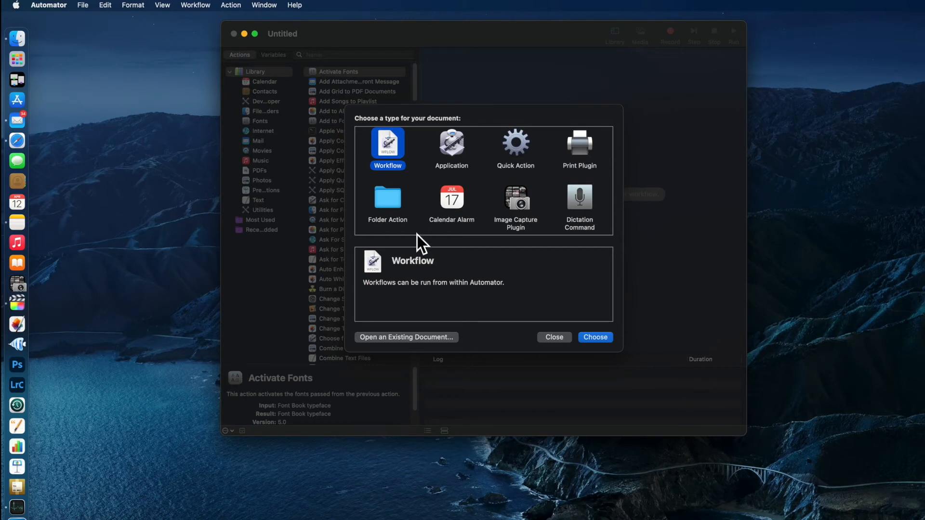
{"action": "left_click", "coordinate": [390, 209]}
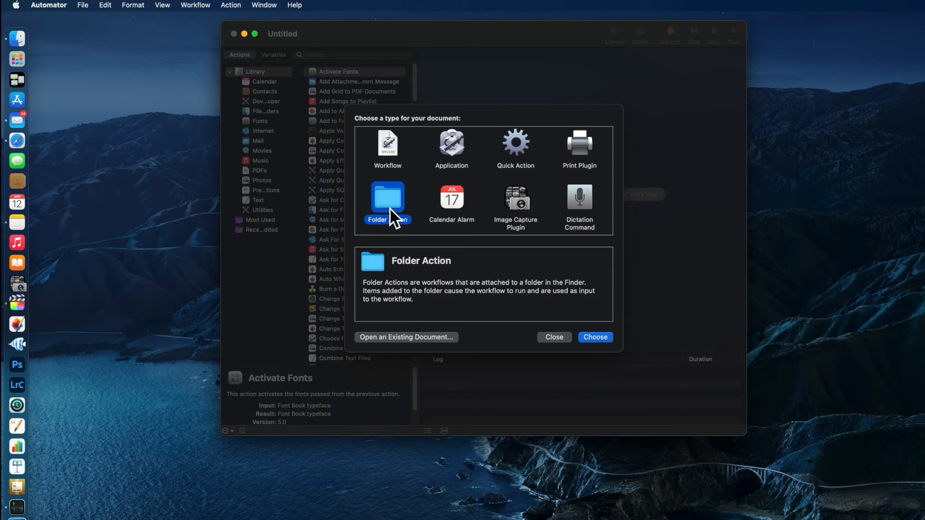
{"action": "left_click", "coordinate": [602, 341]}
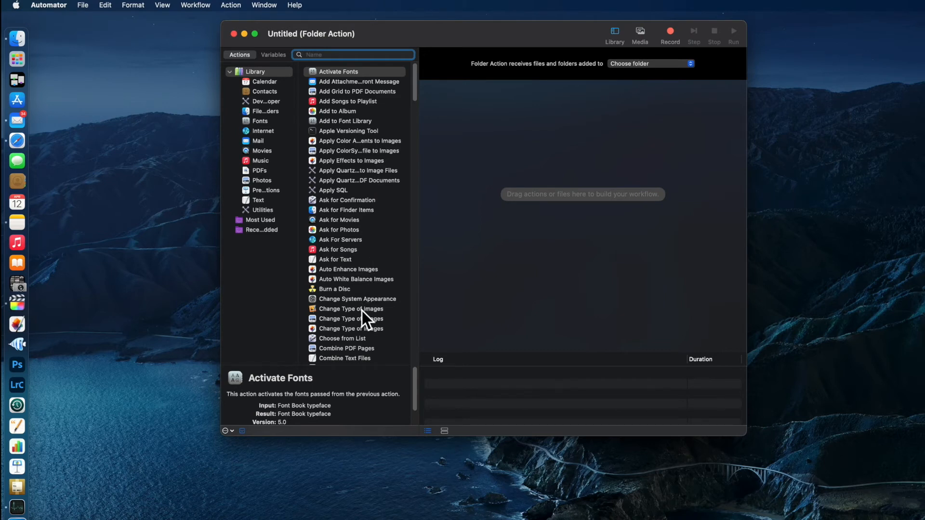
Step: Add the Change Type of Images action to the workflow without a Copy Finder Items action, converting to HEIC
{"action": "left_click", "coordinate": [356, 323]}
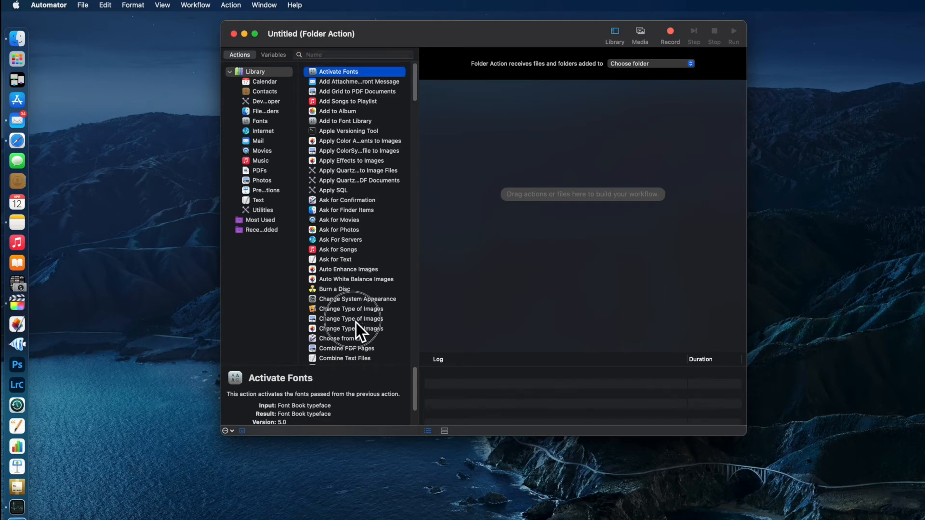
{"action": "left_click_drag", "start_coordinate": [357, 323], "coordinate": [544, 182]}
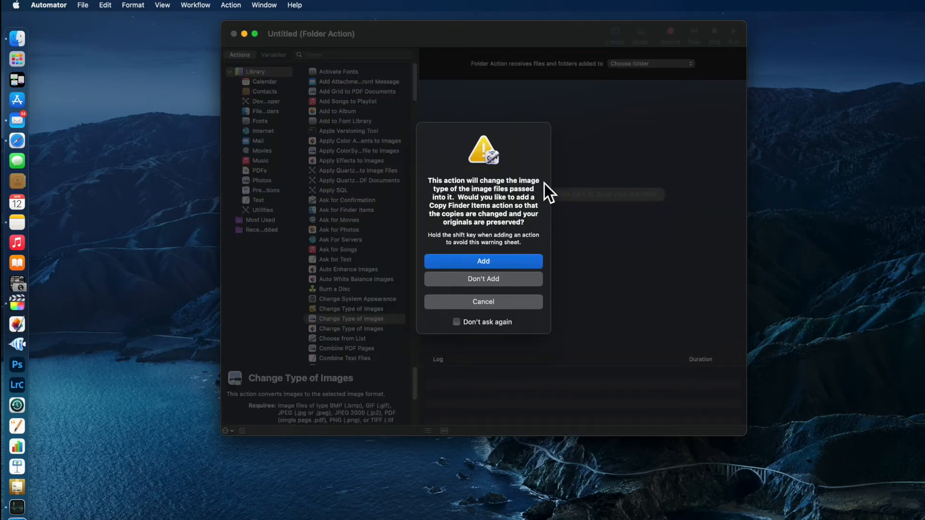
{"action": "left_click", "coordinate": [514, 282]}
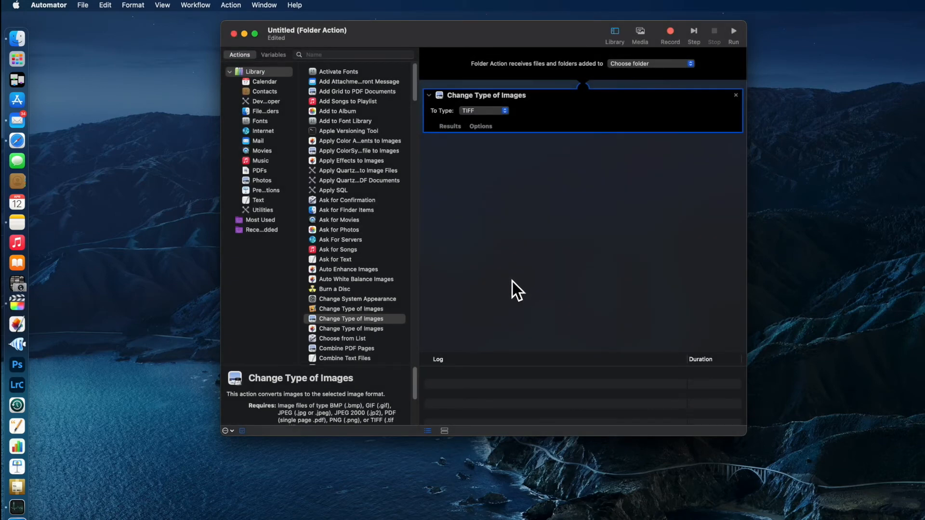
{"action": "left_click", "coordinate": [507, 112]}
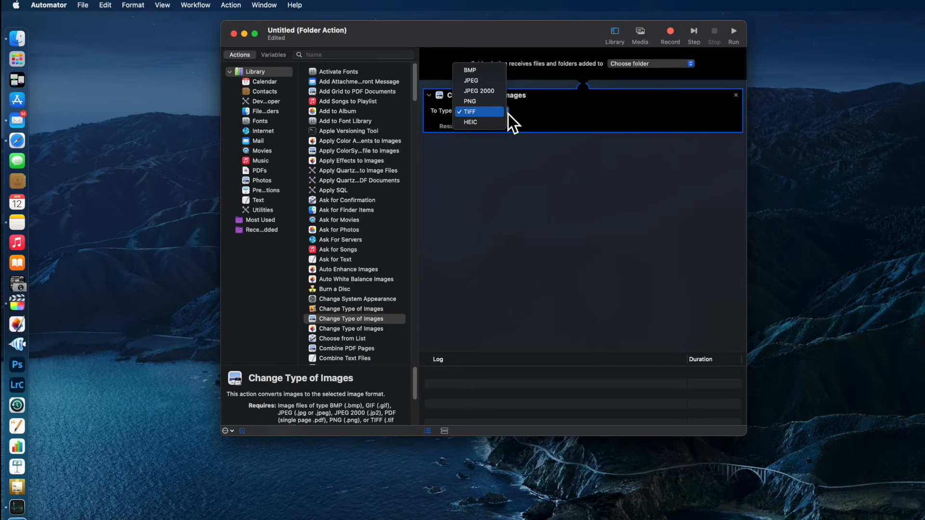
{"action": "left_click", "coordinate": [496, 125]}
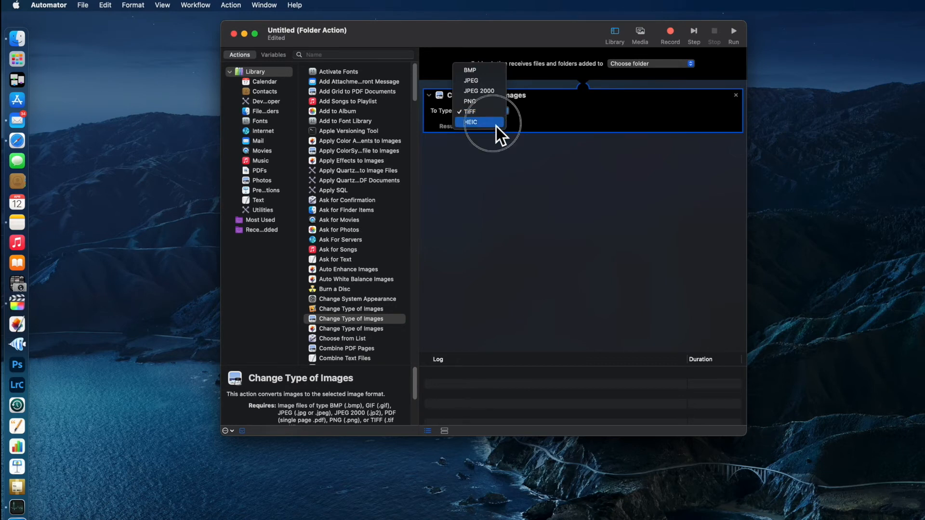
Step: Create a folder named heictest inside Documents and set it as the folder whose added files the action receives
{"action": "left_click", "coordinate": [680, 66]}
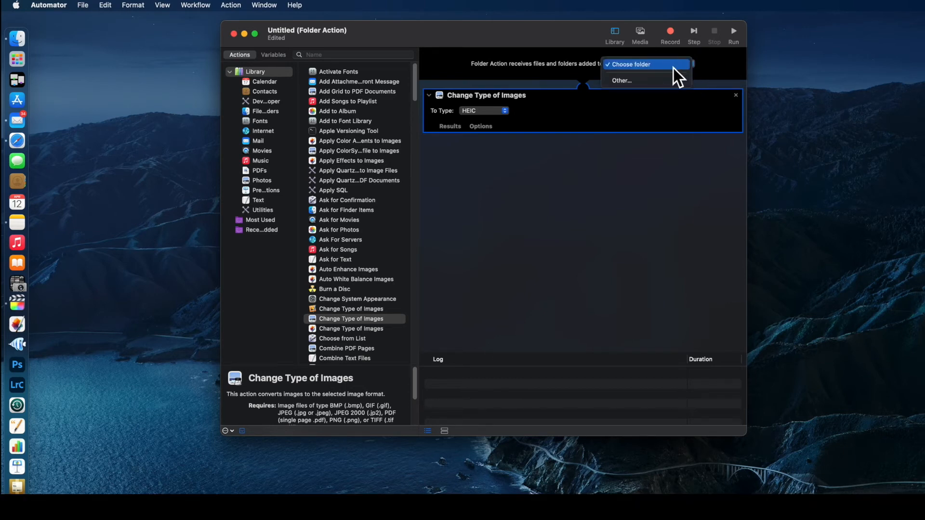
{"action": "left_click", "coordinate": [652, 80]}
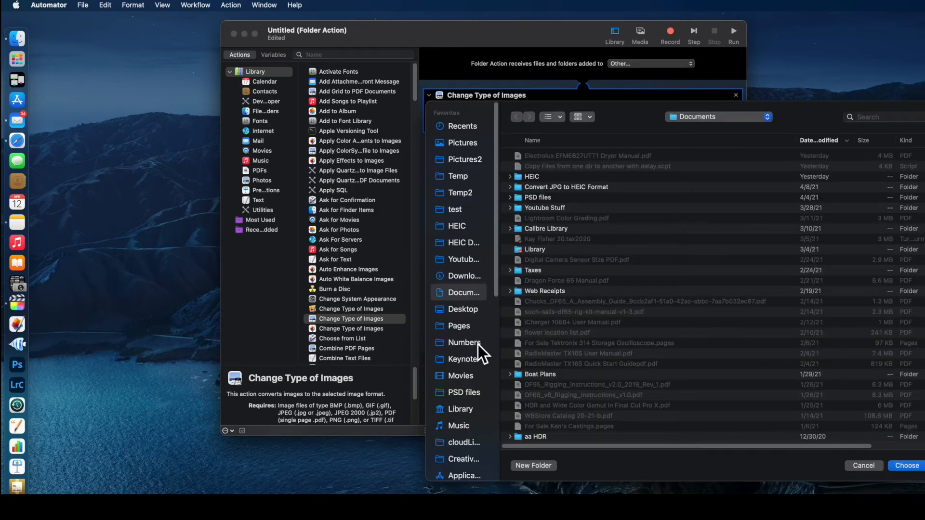
{"action": "left_click", "coordinate": [532, 465]}
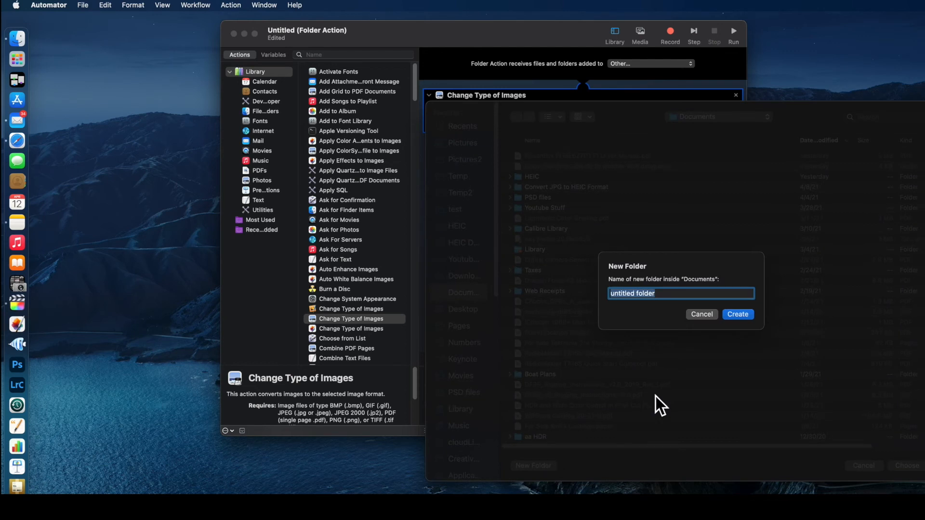
{"action": "type", "text": "heic"}
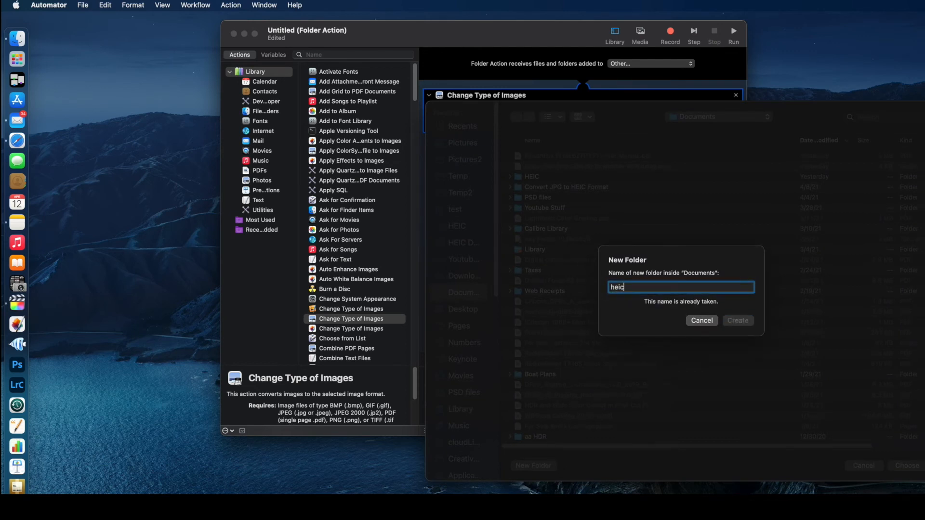
{"action": "type", "text": "test"}
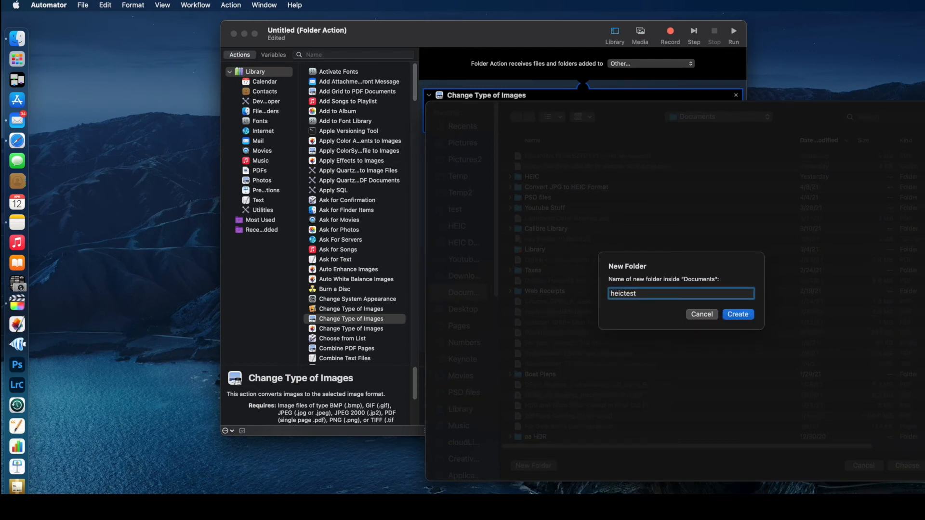
{"action": "left_click", "coordinate": [744, 317]}
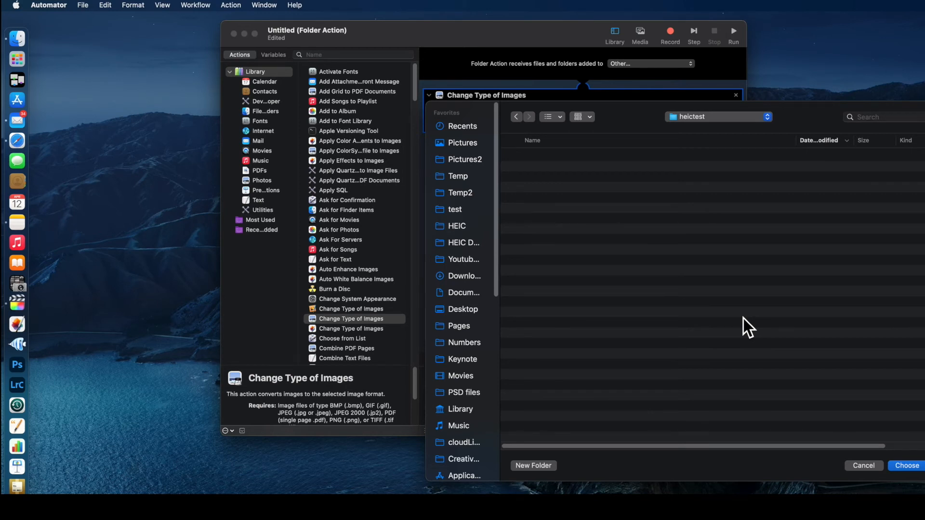
{"action": "left_click", "coordinate": [908, 466]}
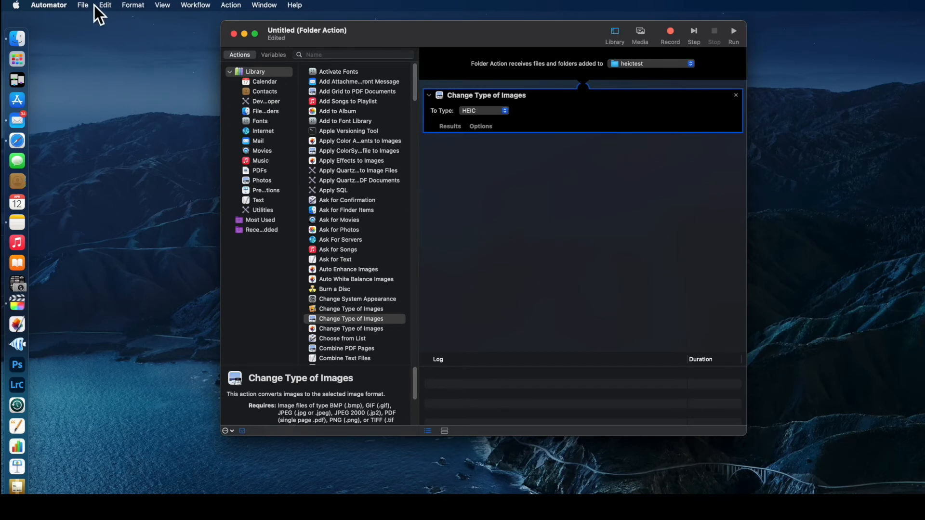
Step: Save the folder action as heictest and close its window
{"action": "left_click", "coordinate": [80, 7]}
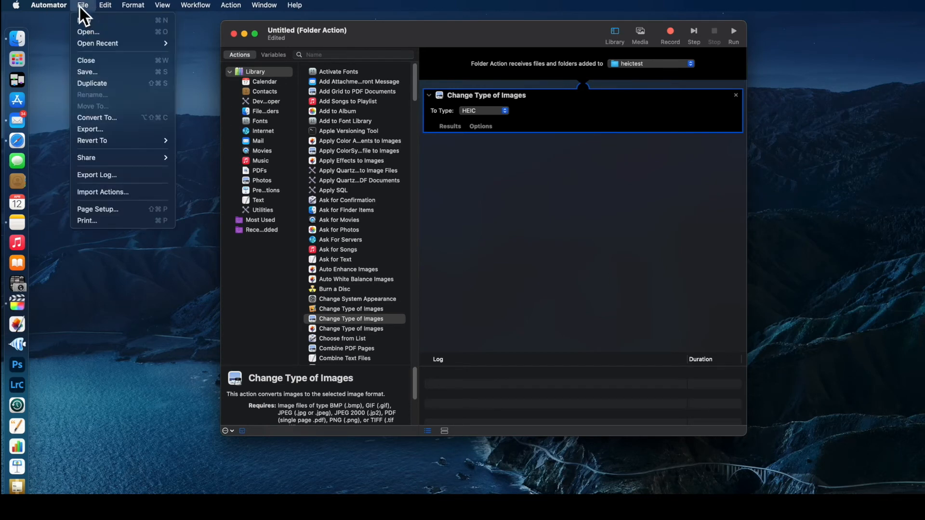
{"action": "left_click", "coordinate": [98, 72]}
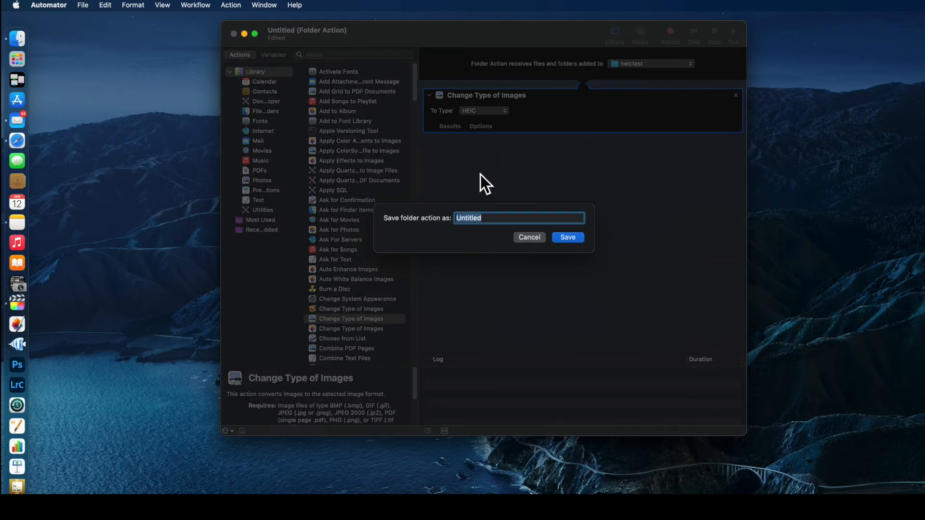
{"action": "type", "text": "heictest"}
{"action": "left_click", "coordinate": [569, 239]}
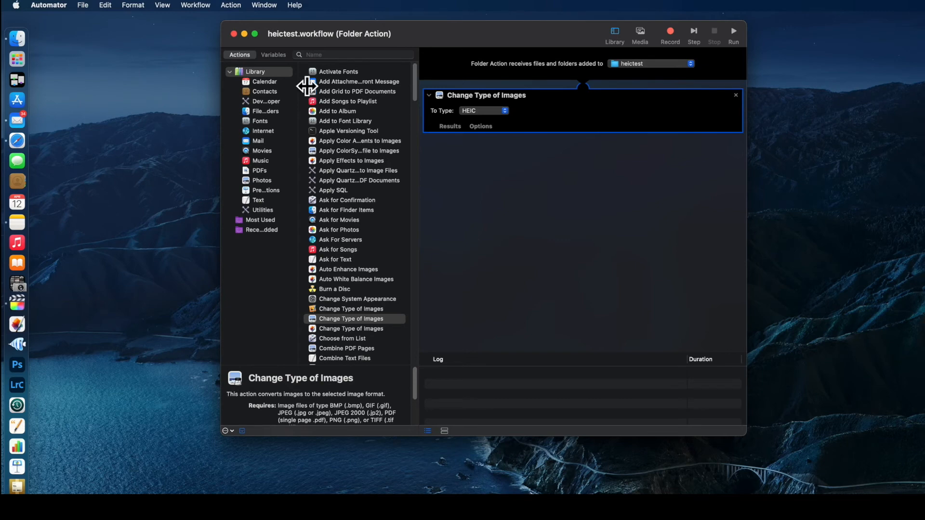
{"action": "left_click", "coordinate": [235, 36]}
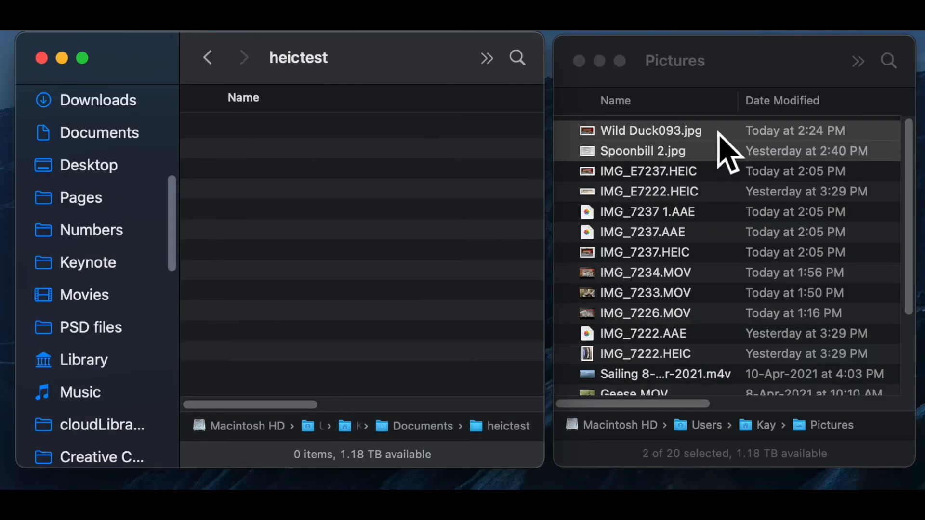
Step: Copy Wild Duck093.jpg from the Pictures folder into the heictest folder to test the folder action
{"action": "left_click", "coordinate": [717, 131]}
{"action": "left_click", "coordinate": [711, 137]}
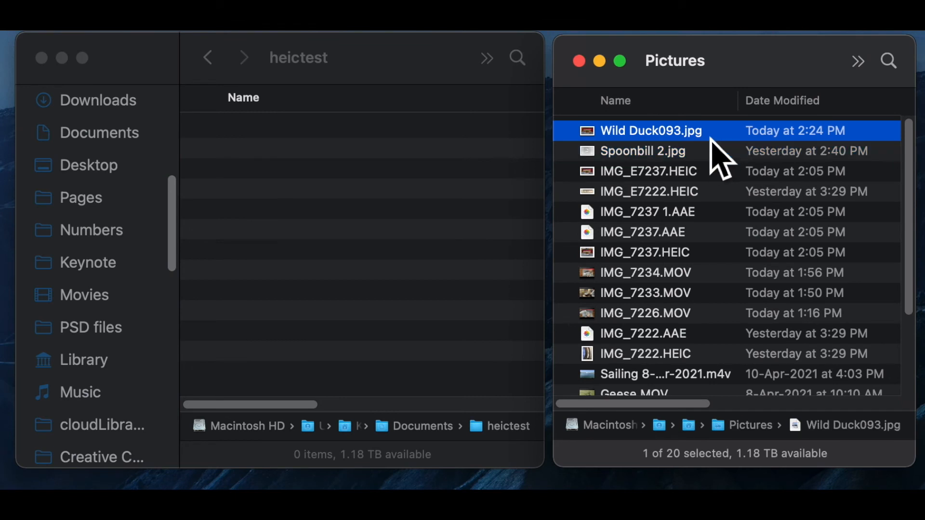
{"action": "left_click_drag", "start_coordinate": [715, 140], "coordinate": [394, 164]}
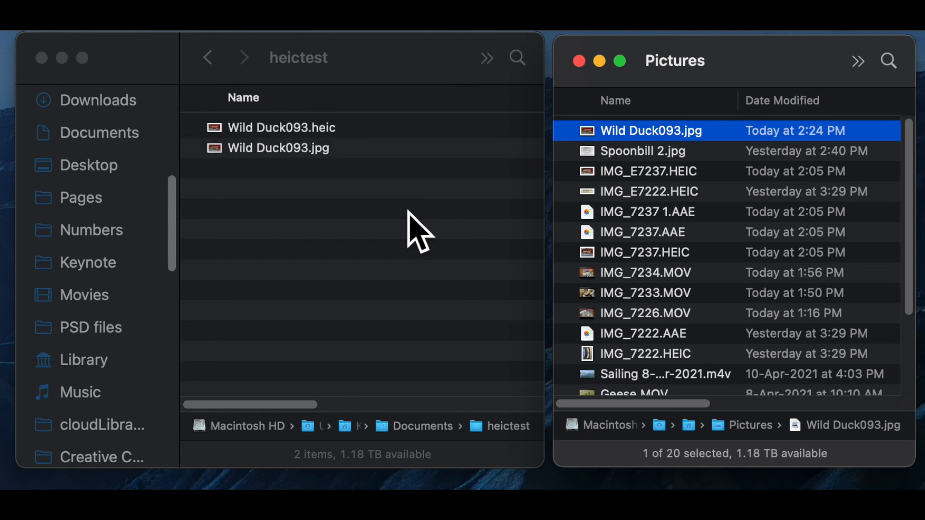
Step: Delete Wild Duck093.heic and Wild Duck093.jpg from the heictest folder
{"action": "left_click", "coordinate": [353, 154]}
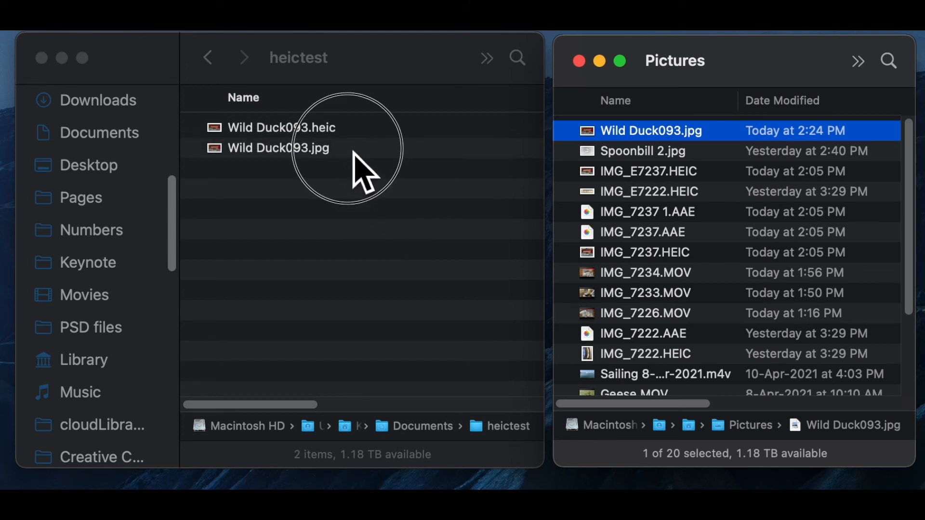
{"action": "left_click", "coordinate": [354, 153]}
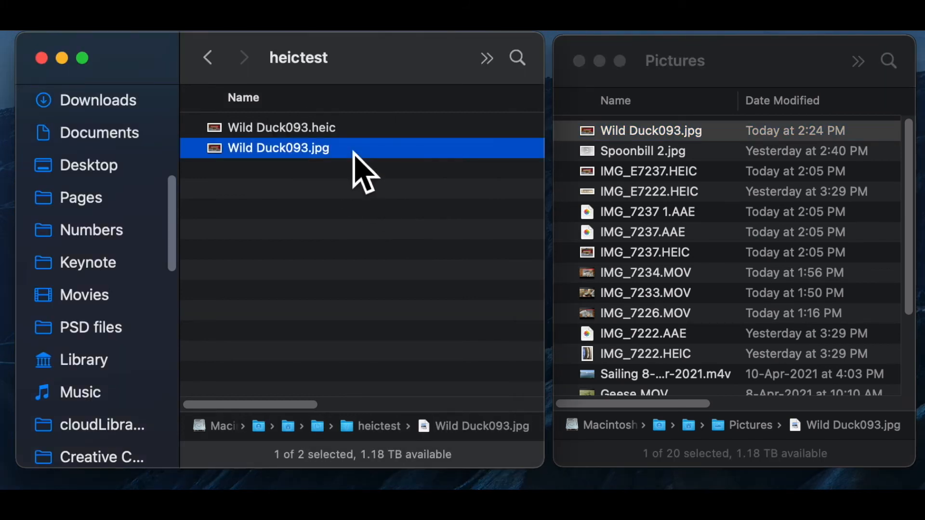
{"action": "key", "text": "super+a"}
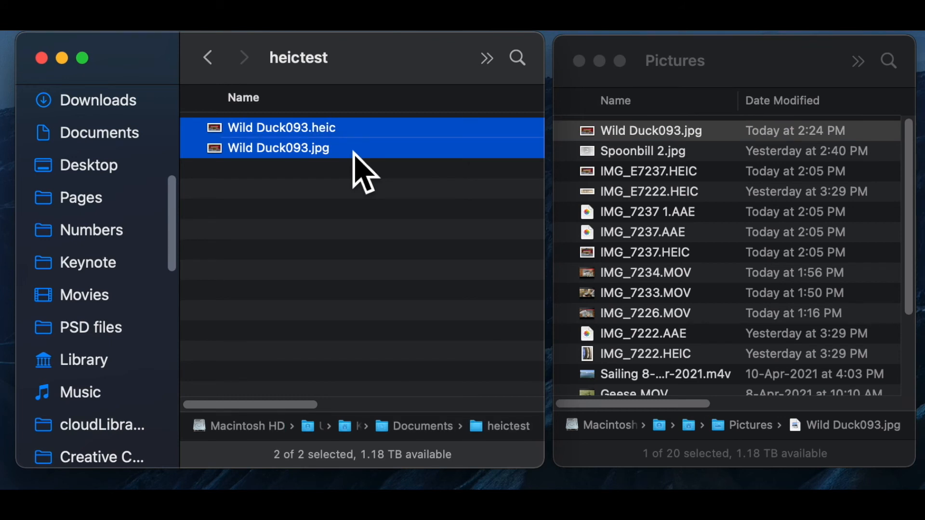
{"action": "key", "text": "super+BackSpace"}
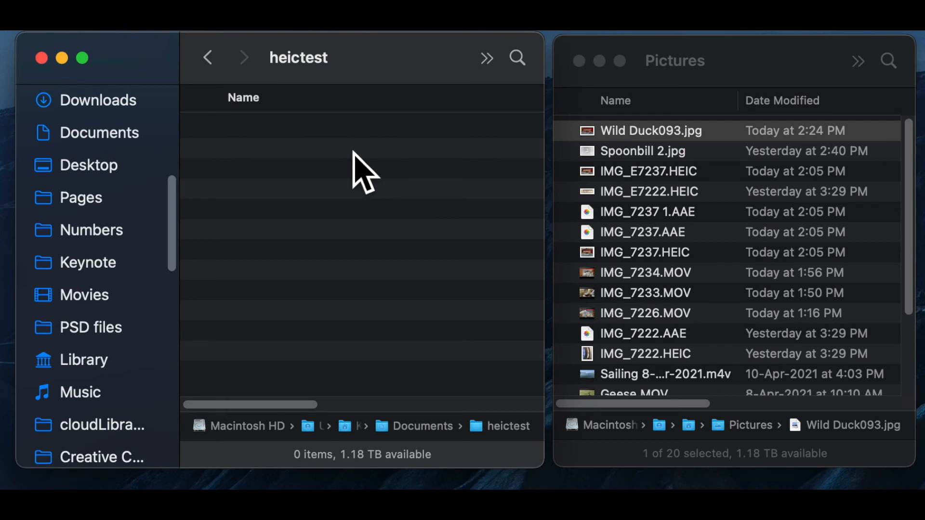
Step: Copy Wild Duck093.jpg and Spoonbill 2.jpg together from the Pictures folder into the heictest folder
{"action": "left_click", "coordinate": [724, 138]}
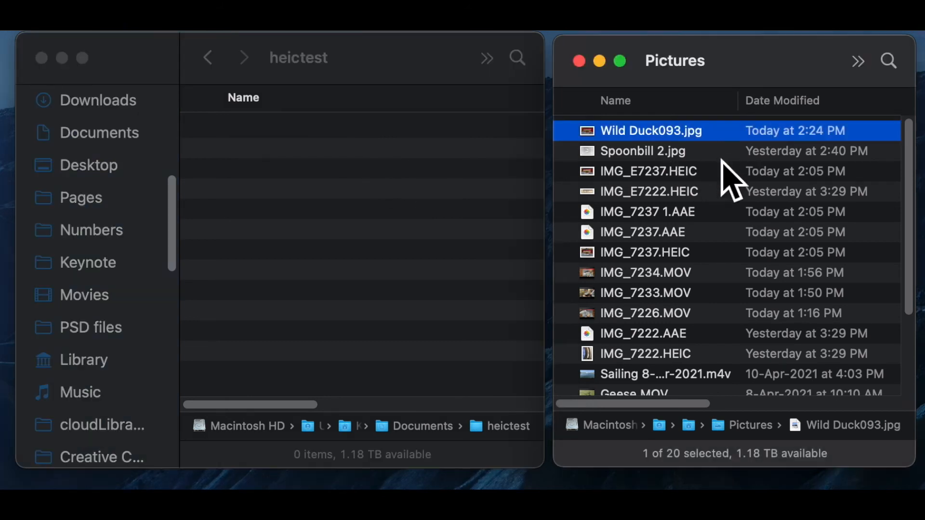
{"action": "left_click", "coordinate": [722, 159], "text": "shift"}
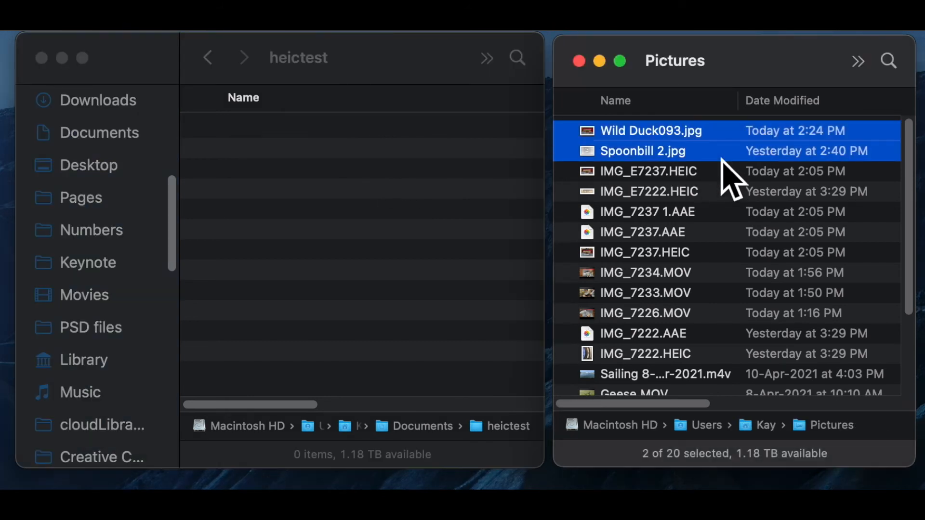
{"action": "left_click_drag", "start_coordinate": [722, 161], "coordinate": [408, 177]}
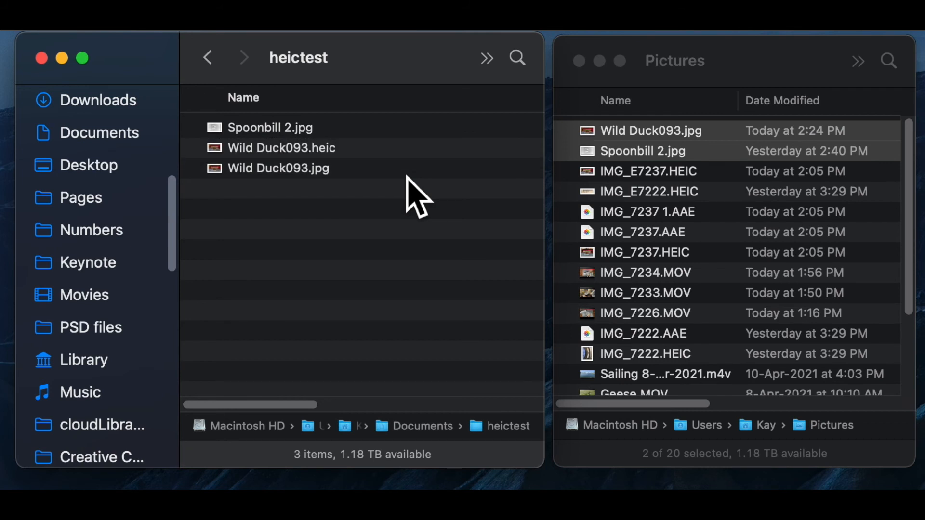
Step: Empty the heictest folder by deleting Spoonbill 2.jpg and both Wild Duck093 files
{"action": "left_click", "coordinate": [421, 155]}
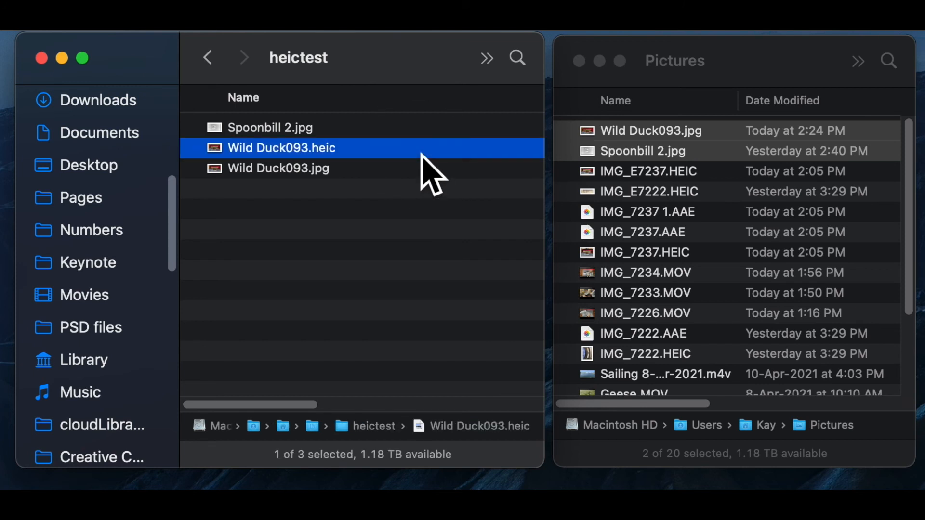
{"action": "key", "text": "super+a"}
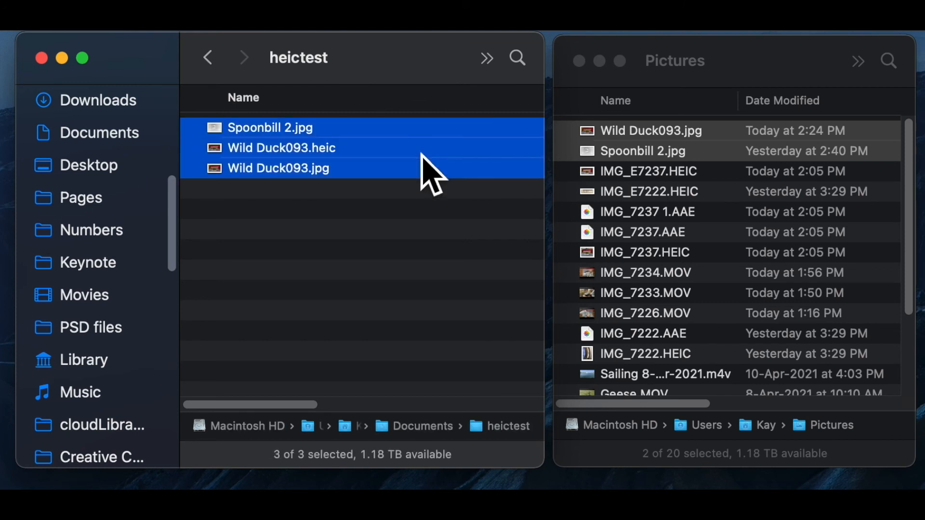
{"action": "key", "text": "super+BackSpace"}
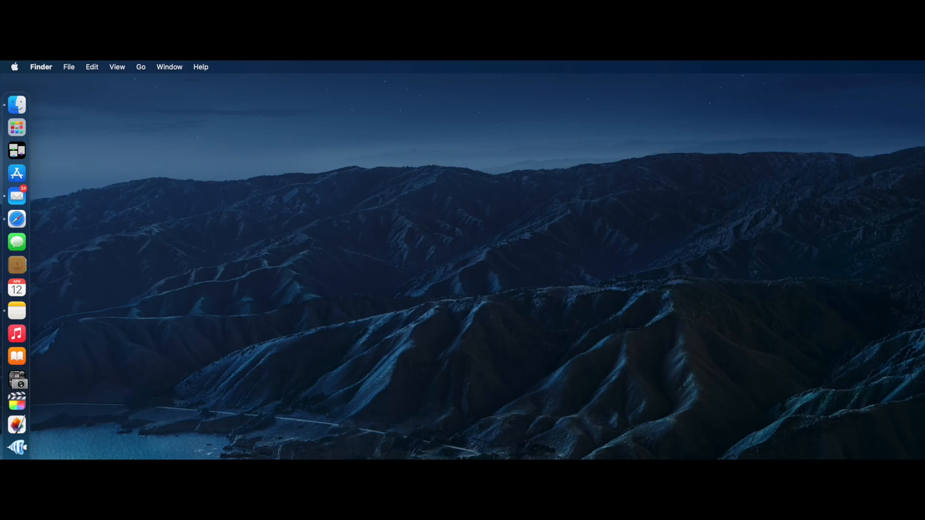
Step: Search for Script Editor in Spotlight and open it
{"action": "key", "text": "super+space"}
{"action": "type", "text": "scri"}
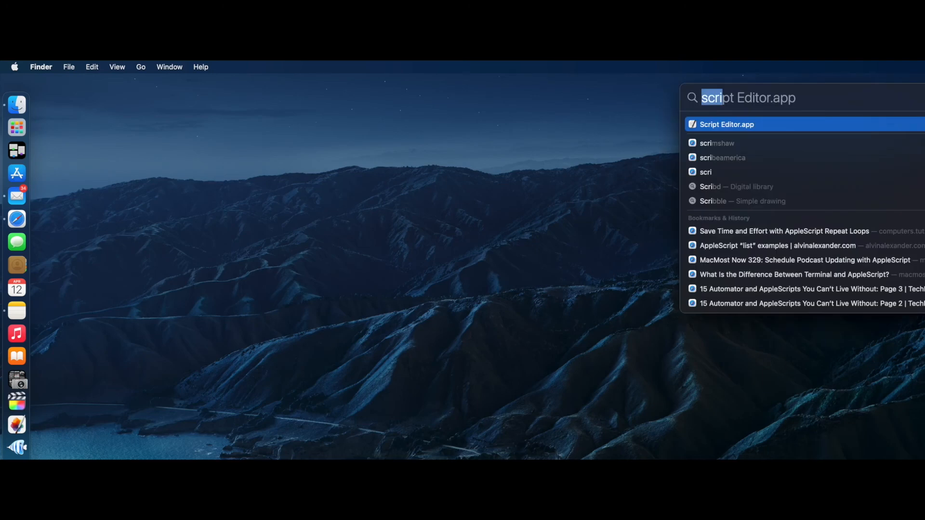
{"action": "type", "text": "sc"}
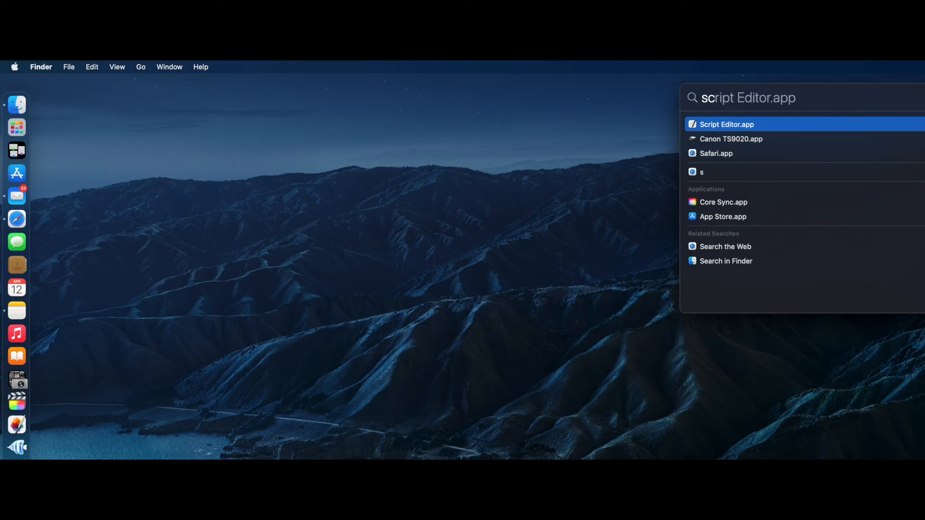
{"action": "key", "text": "Return"}
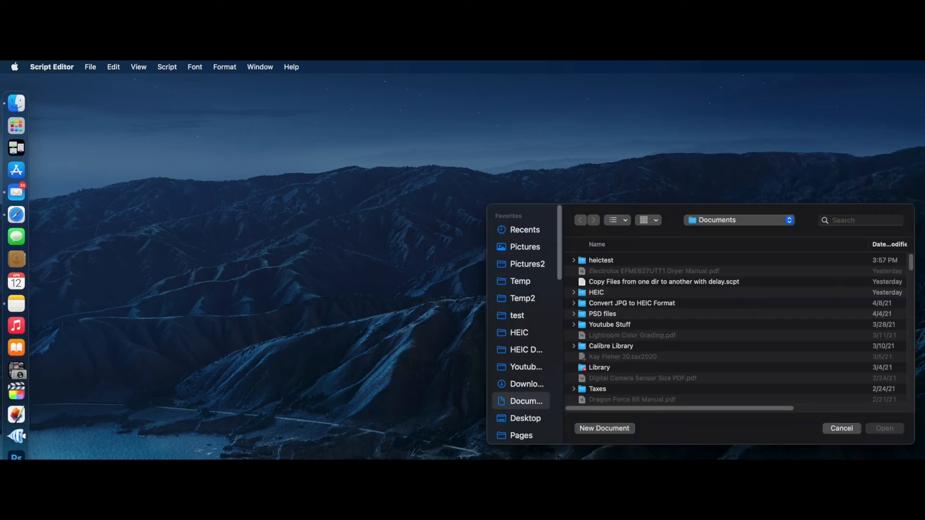
Step: Create a new script document containing the commented Finder AppleScript that duplicates each file from Pictures:Temp to Documents:HEIC with a delay of 1.0
{"action": "left_click", "coordinate": [622, 432]}
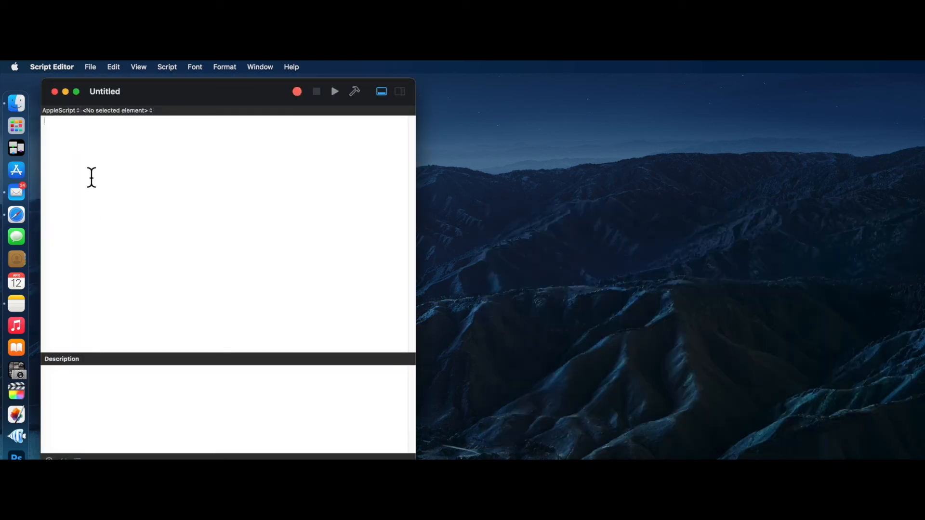
{"action": "type", "text": "# Applescript to Convert JPG files to HEIC files # Must be used in conjunction with an Automator \"Folder Action\" # with the single action \"Change Type of Images\" set to HEIC  tell application \"Finder\" \tset source_folder to (folder \"Macintosh HD:Users:Kay:Pictures:Temp\") \tset target_folder to (folder \"Macintosh HD:Users:Kay:Documents:HEIC\") \tif source_folder is not target_folder then \t\tset the_files to every file of source_folder \t\trepeat with each_file in the_files \t\t\tset file_name to name of each_file \t\t\tduplicate file file_name of source_folder to target_folder \t\t\tdelay 1.0 \t\tend repeat \tend if end tell"}
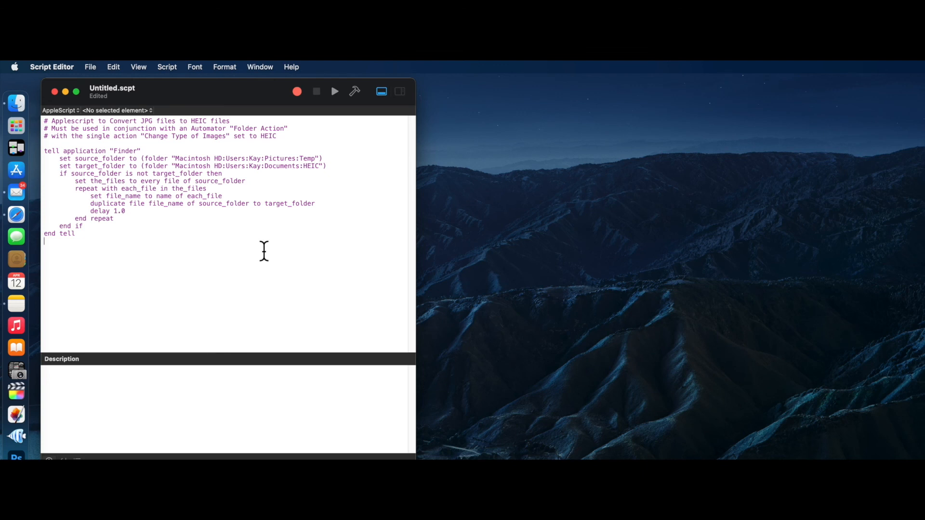
Step: Review the script's source and target folder lines, the check that the folders differ, and the closing end if and end tell lines
{"action": "left_click_drag", "start_coordinate": [299, 159], "coordinate": [314, 164]}
{"action": "left_click_drag", "start_coordinate": [305, 169], "coordinate": [313, 174]}
{"action": "key", "text": "Down"}
{"action": "left_click_drag", "start_coordinate": [59, 174], "coordinate": [230, 175]}
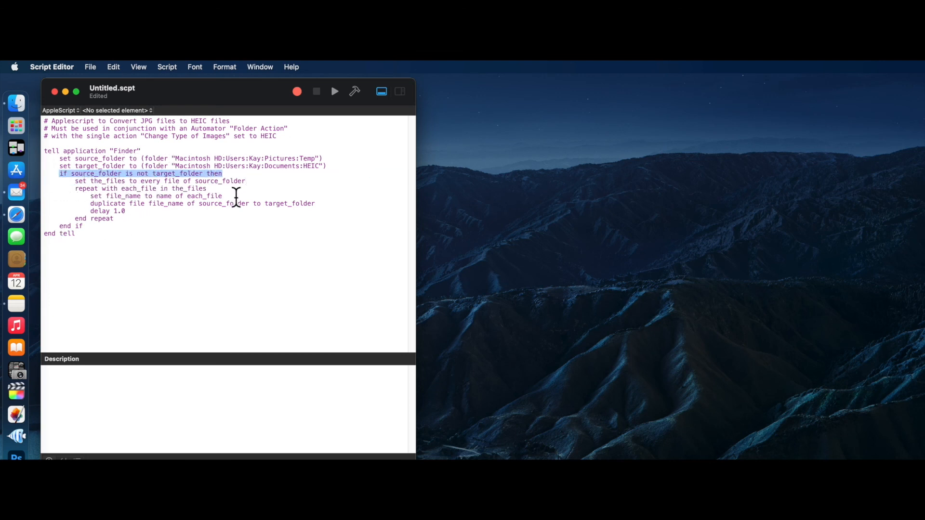
{"action": "left_click", "coordinate": [274, 188]}
{"action": "left_click_drag", "start_coordinate": [61, 230], "coordinate": [92, 231]}
{"action": "left_click_drag", "start_coordinate": [151, 236], "coordinate": [152, 237]}
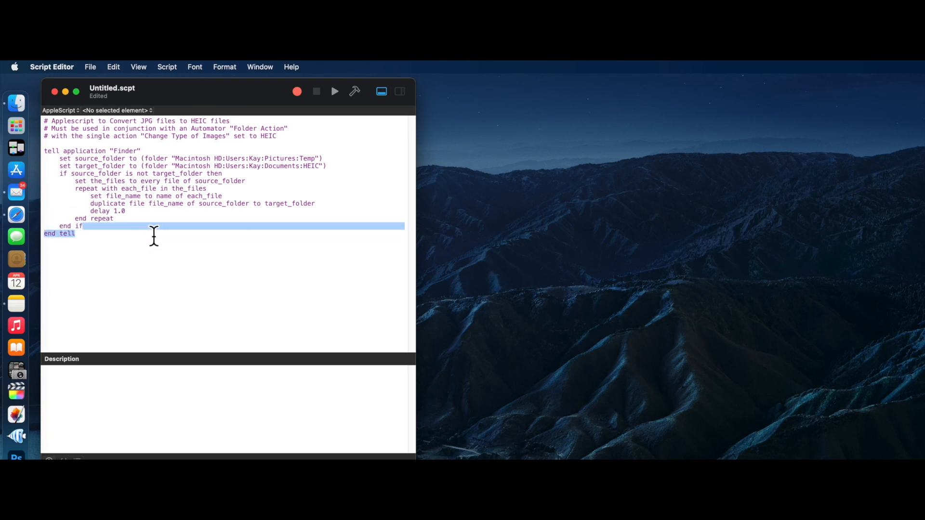
{"action": "left_click", "coordinate": [148, 248]}
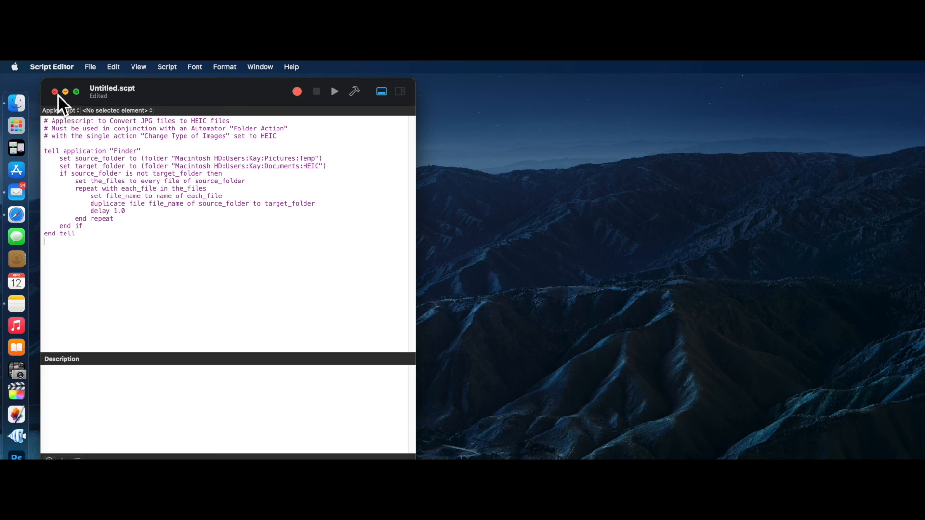
{"action": "key", "text": "super+shift+5"}
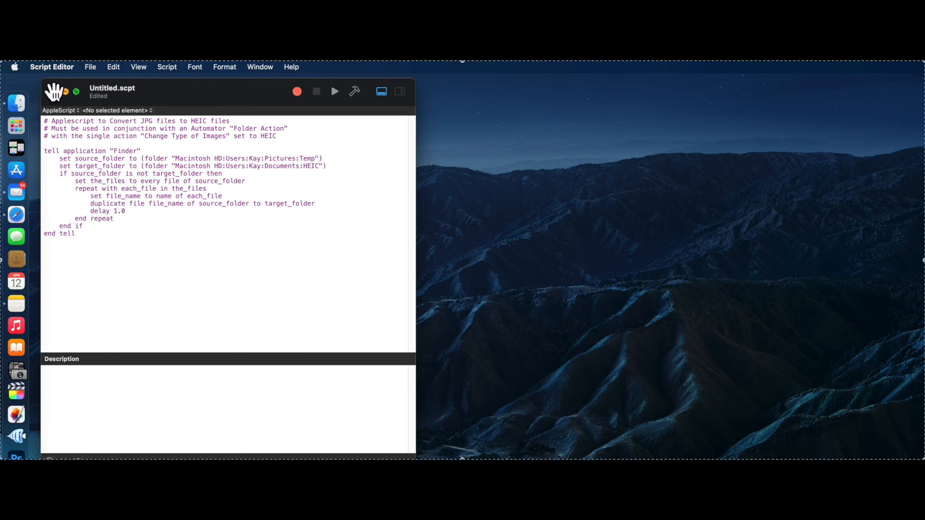